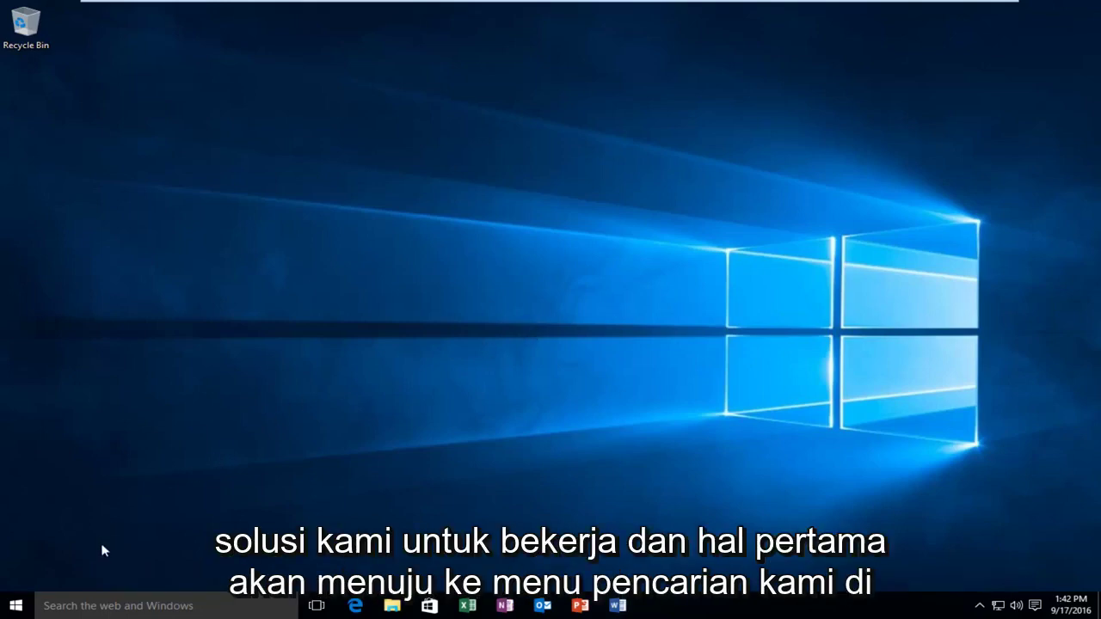
Step: Search Windows for "user account" and open Change User Account Control settings
{"action": "left_click", "coordinate": [73, 606]}
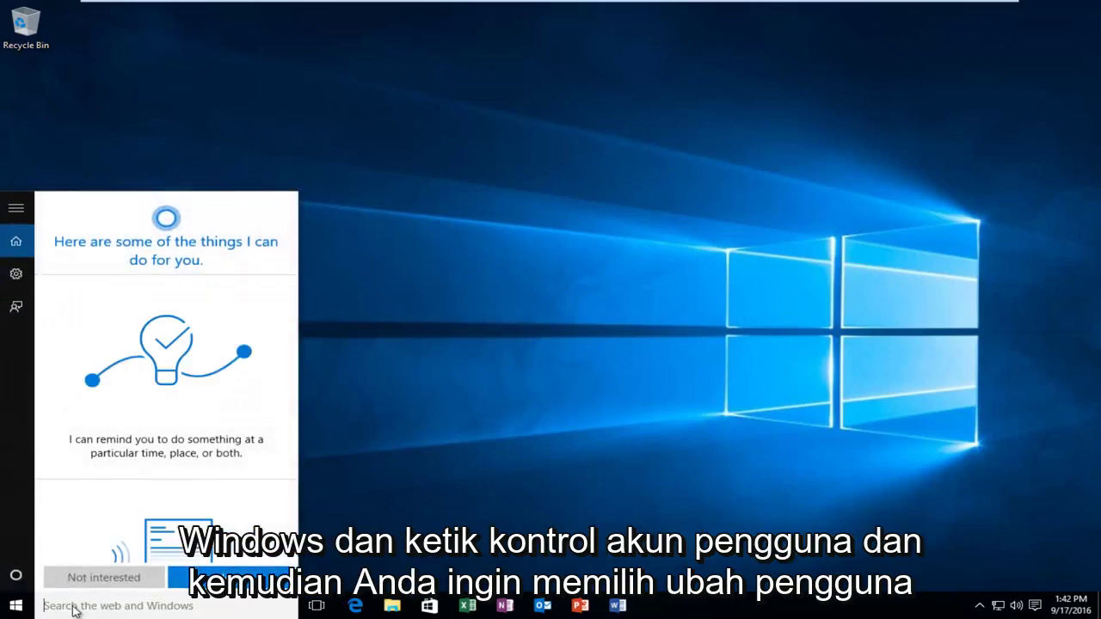
{"action": "type", "text": "user account"}
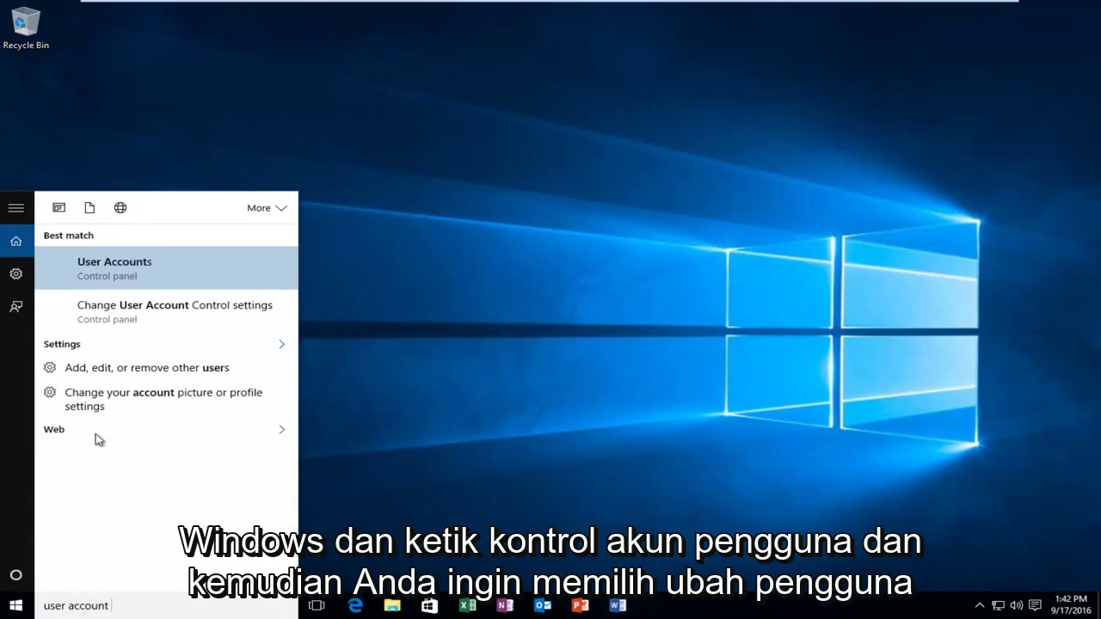
{"action": "left_click", "coordinate": [184, 313]}
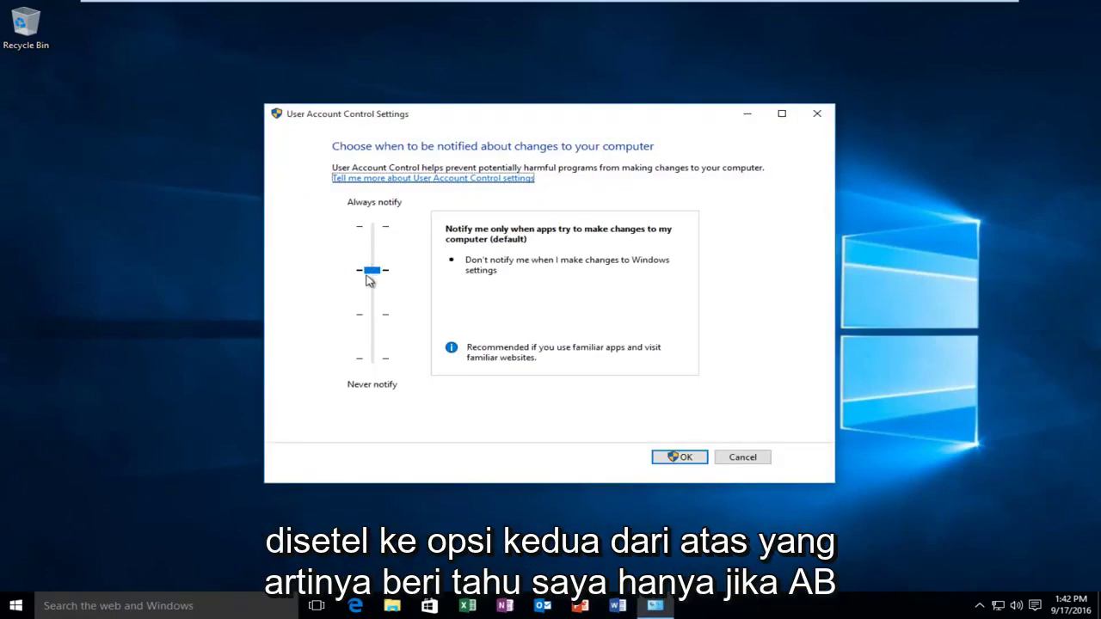
Step: Set the notification level to "Notify me only when apps try to make changes to my computer (default)" and apply it with administrator approval
{"action": "left_click_drag", "start_coordinate": [373, 273], "coordinate": [371, 272]}
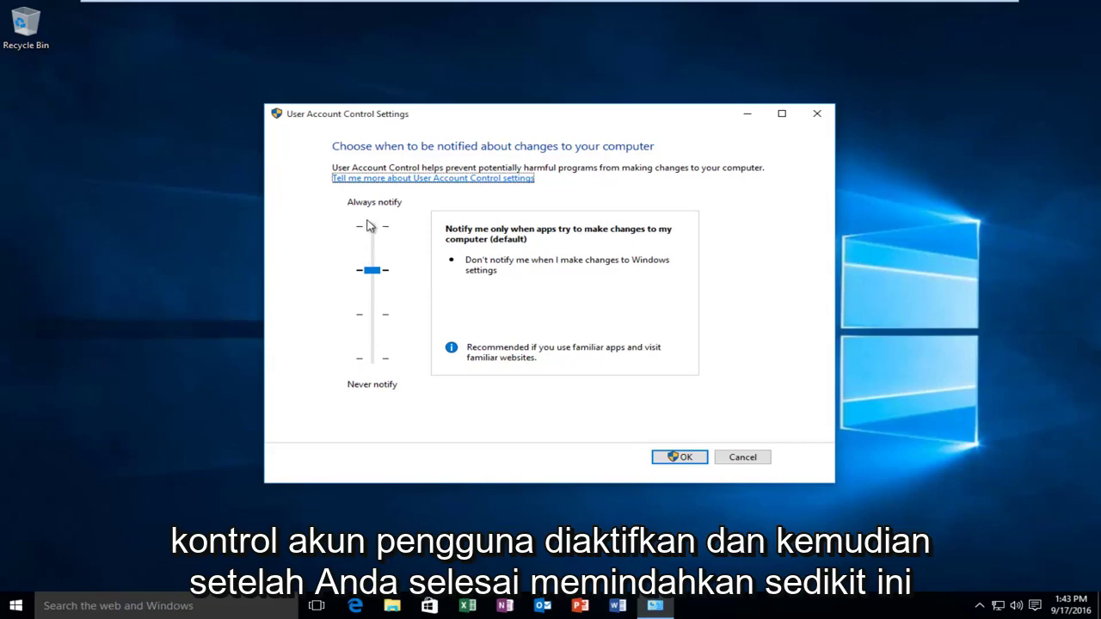
{"action": "left_click", "coordinate": [370, 290]}
{"action": "left_click", "coordinate": [371, 289]}
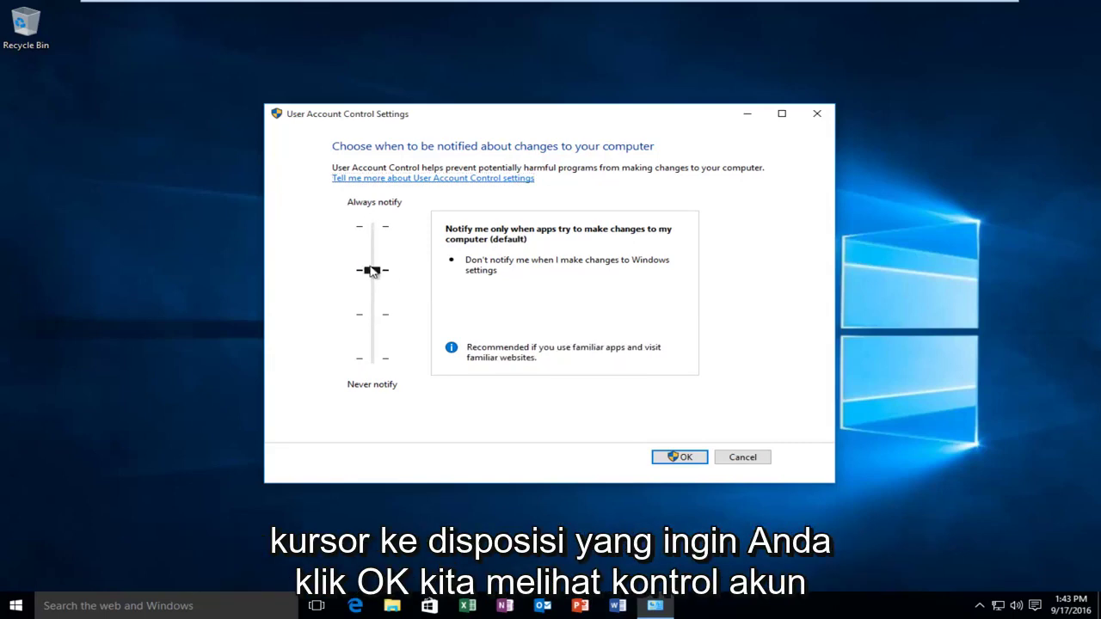
{"action": "left_click", "coordinate": [672, 457]}
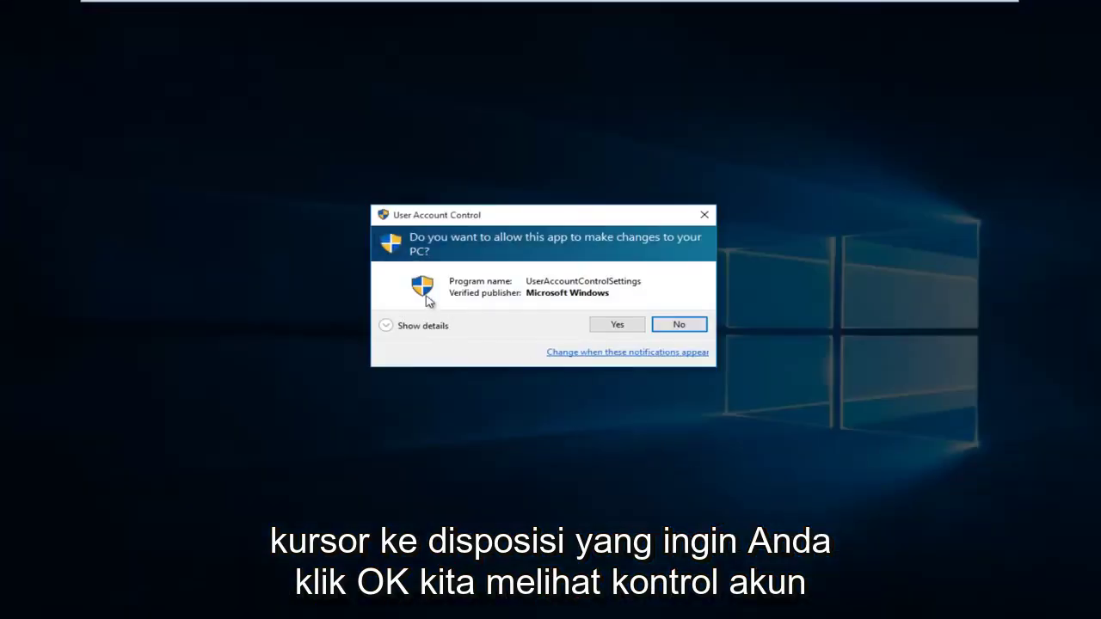
{"action": "left_click", "coordinate": [609, 325]}
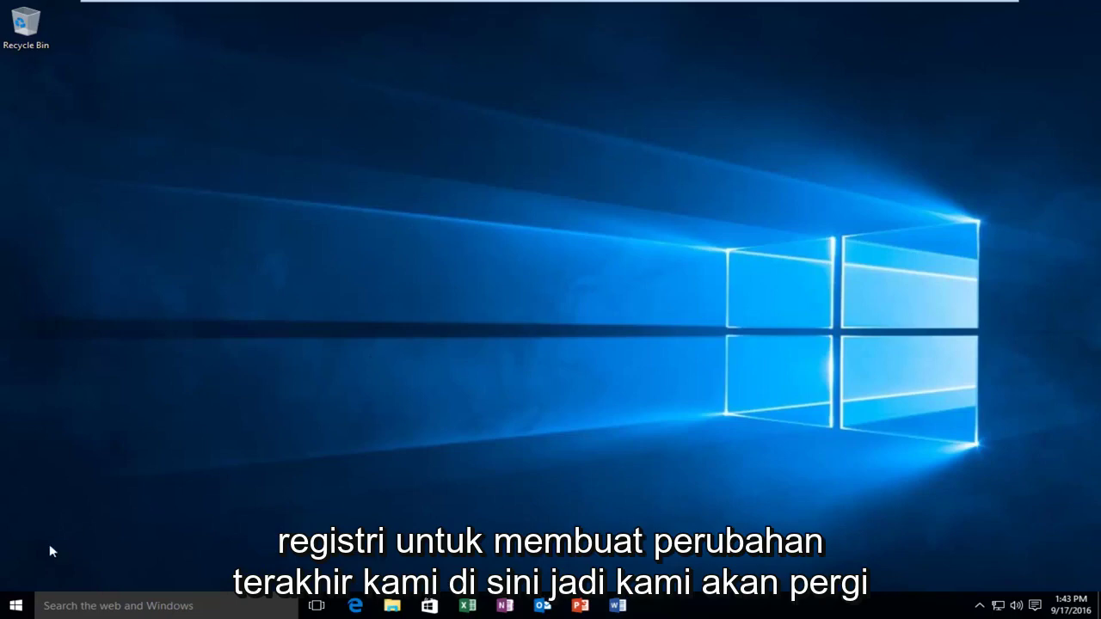
Step: Launch Registry Editor by running regedit with administrator approval, then maximize its window and widen the key tree
{"action": "right_click", "coordinate": [16, 607]}
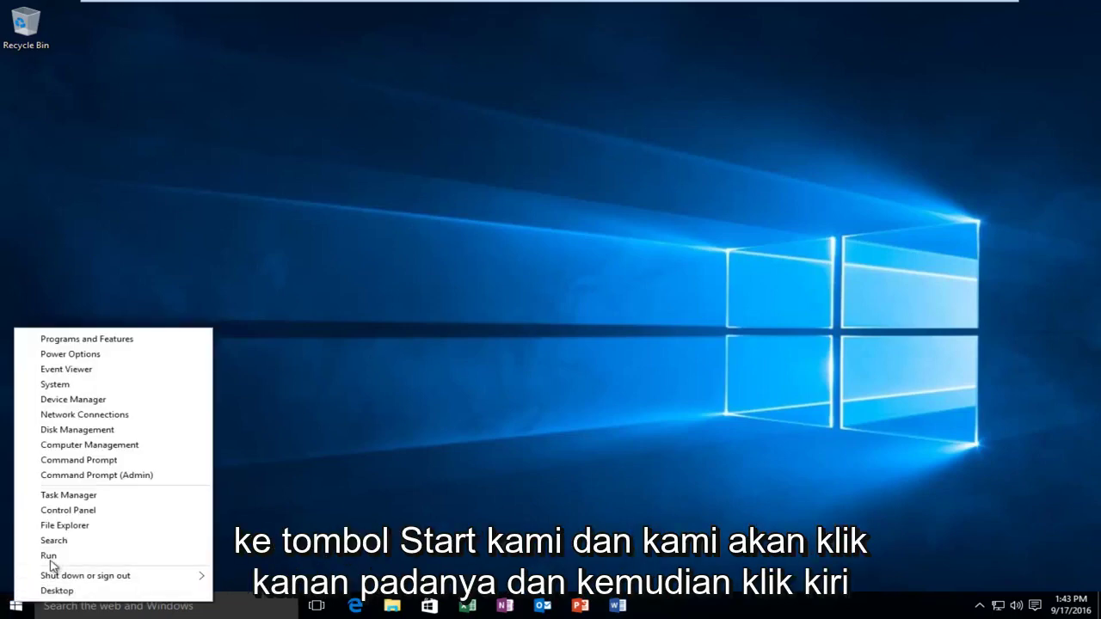
{"action": "left_click", "coordinate": [53, 557]}
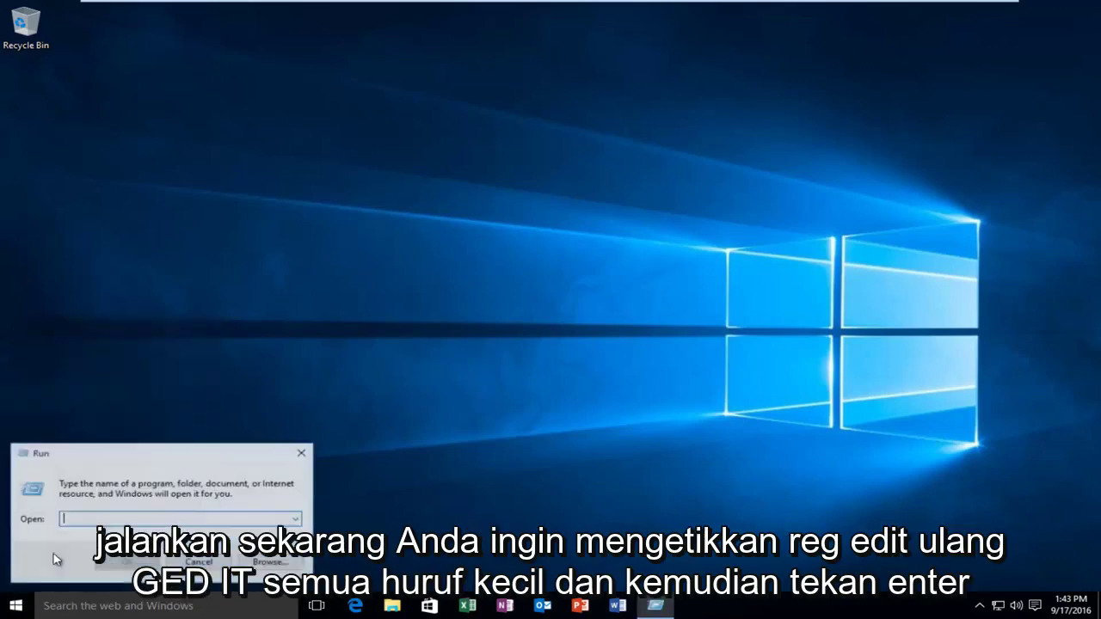
{"action": "type", "text": "regedit"}
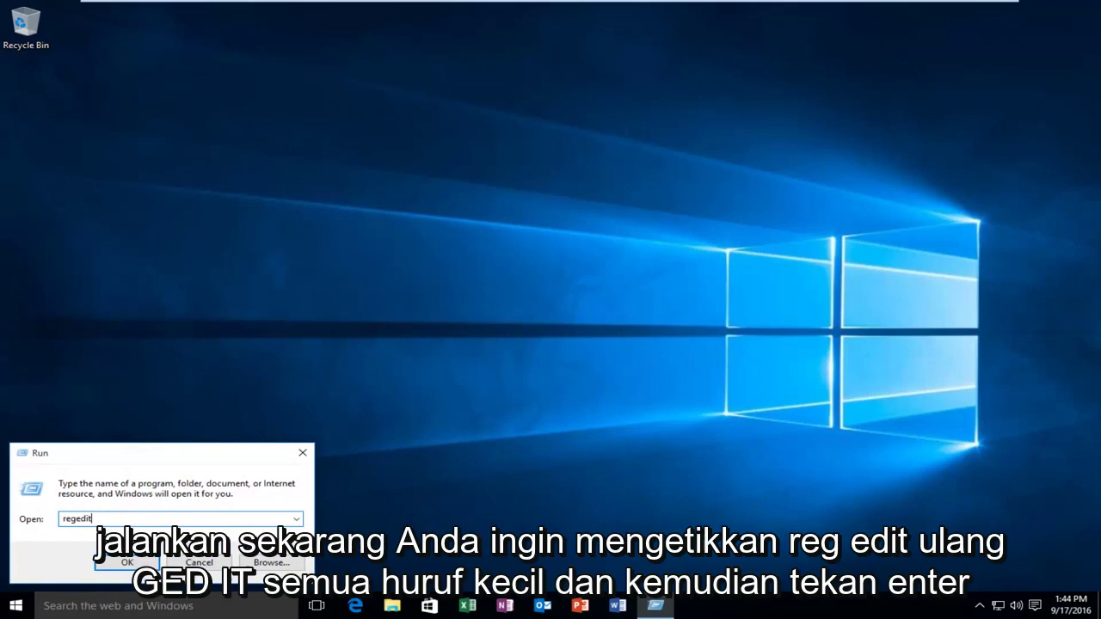
{"action": "key", "text": "Return"}
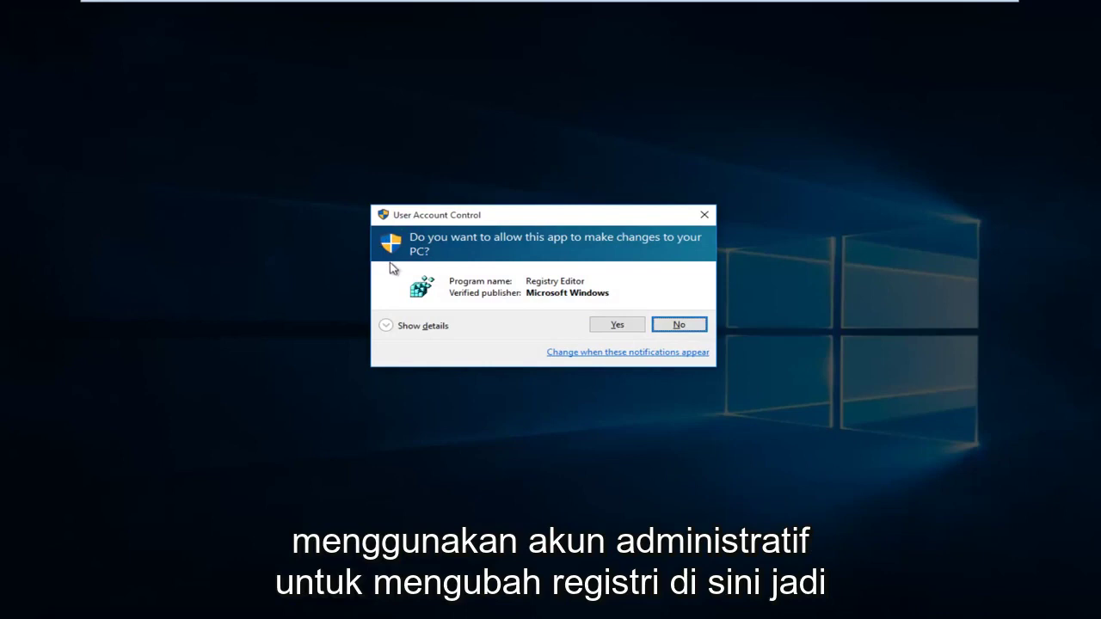
{"action": "left_click", "coordinate": [616, 326]}
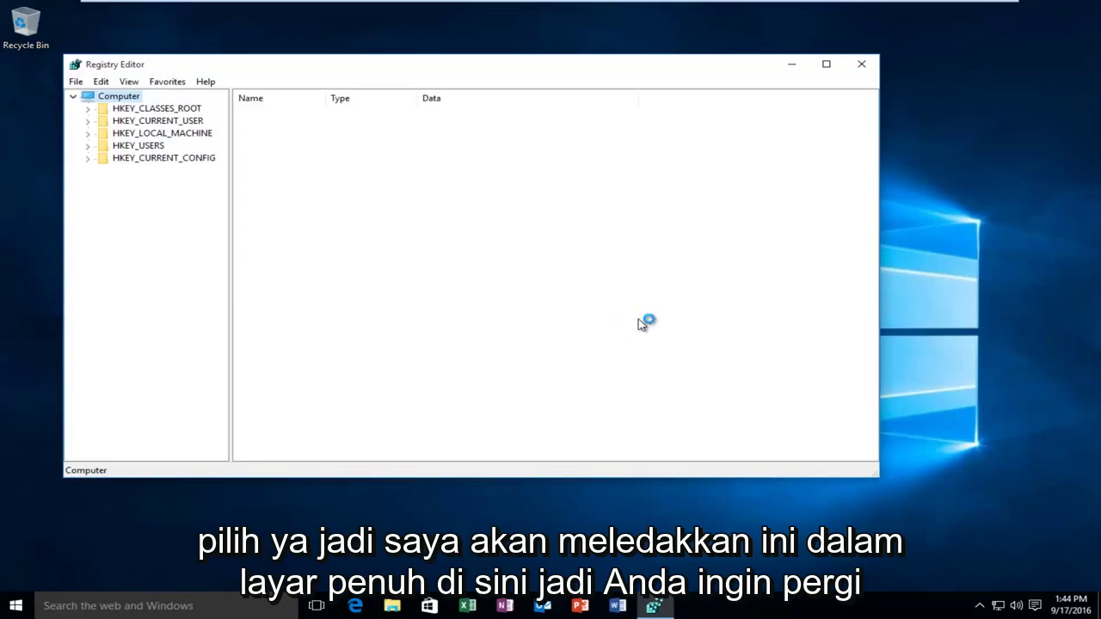
{"action": "left_click", "coordinate": [829, 69]}
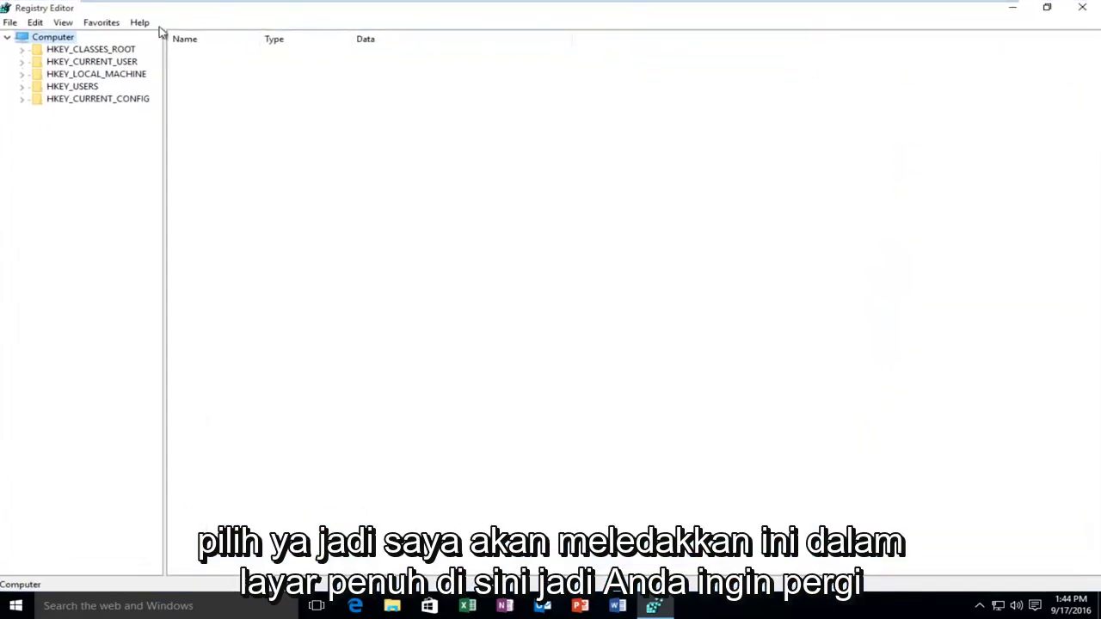
{"action": "left_click_drag", "start_coordinate": [164, 50], "coordinate": [242, 51]}
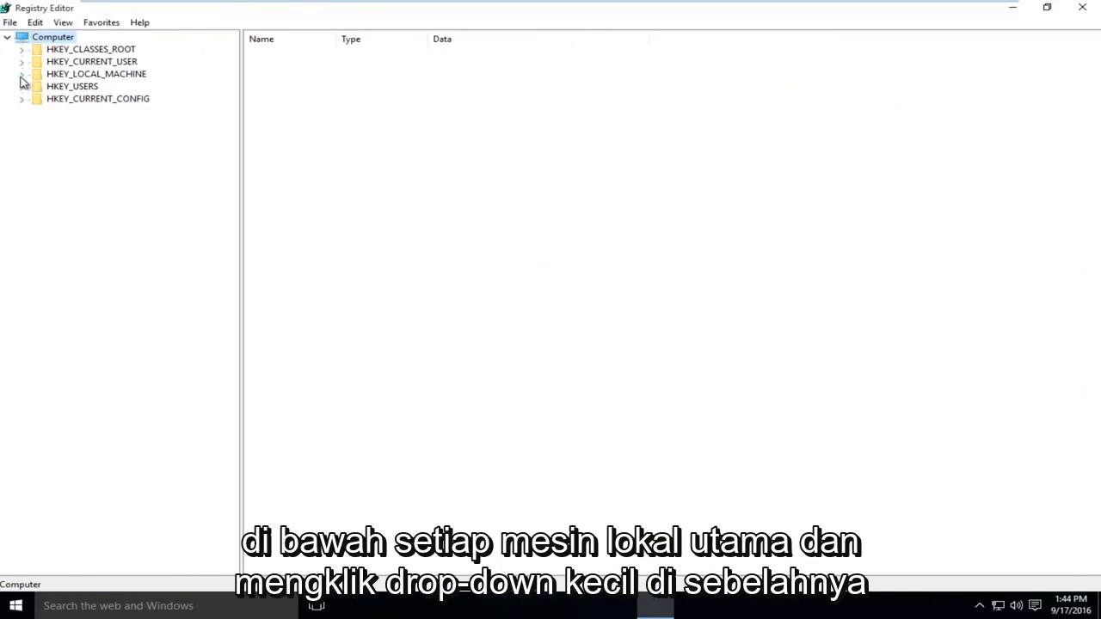
Step: Open the registry key HKEY_LOCAL_MACHINE\SOFTWARE\Microsoft\Windows\CurrentVersion\Policies\System
{"action": "left_click", "coordinate": [22, 76]}
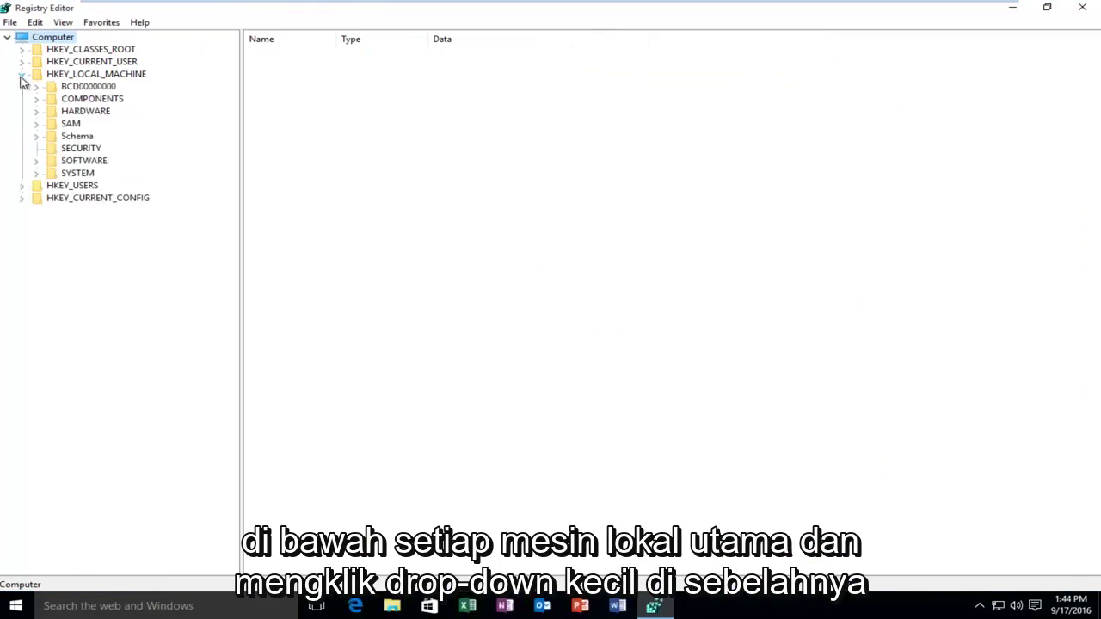
{"action": "left_click", "coordinate": [36, 163]}
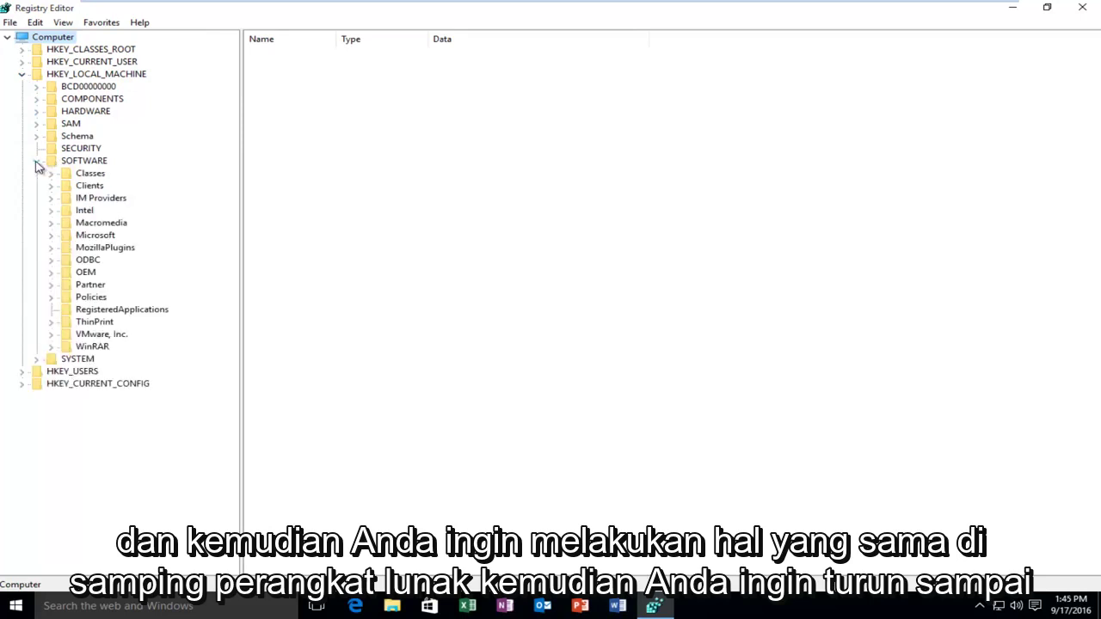
{"action": "left_click", "coordinate": [53, 236]}
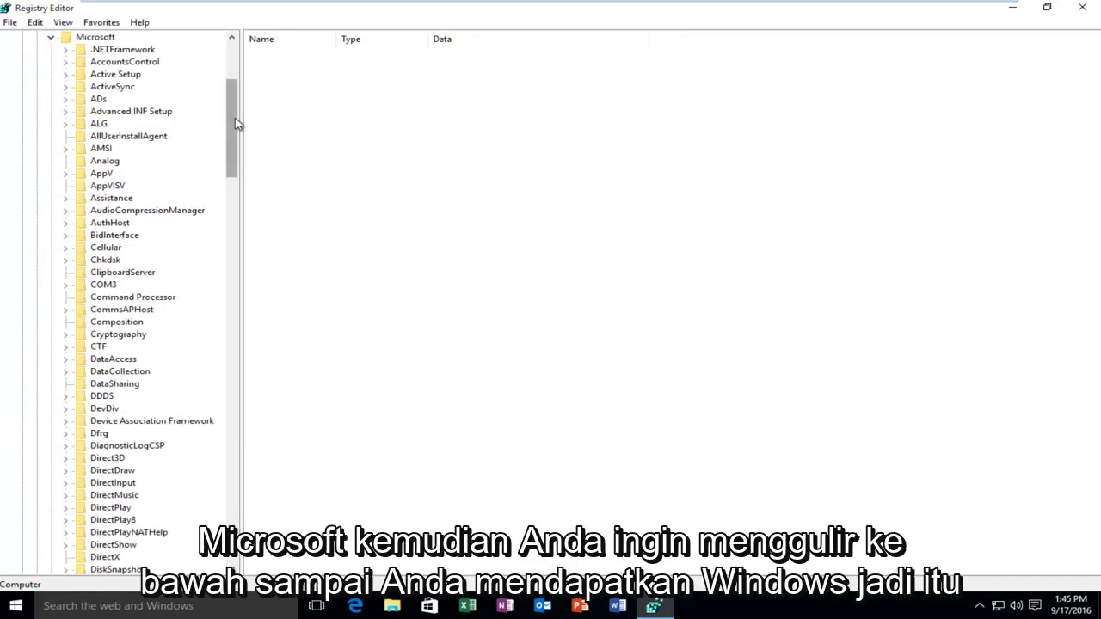
{"action": "left_click_drag", "start_coordinate": [237, 123], "coordinate": [261, 479]}
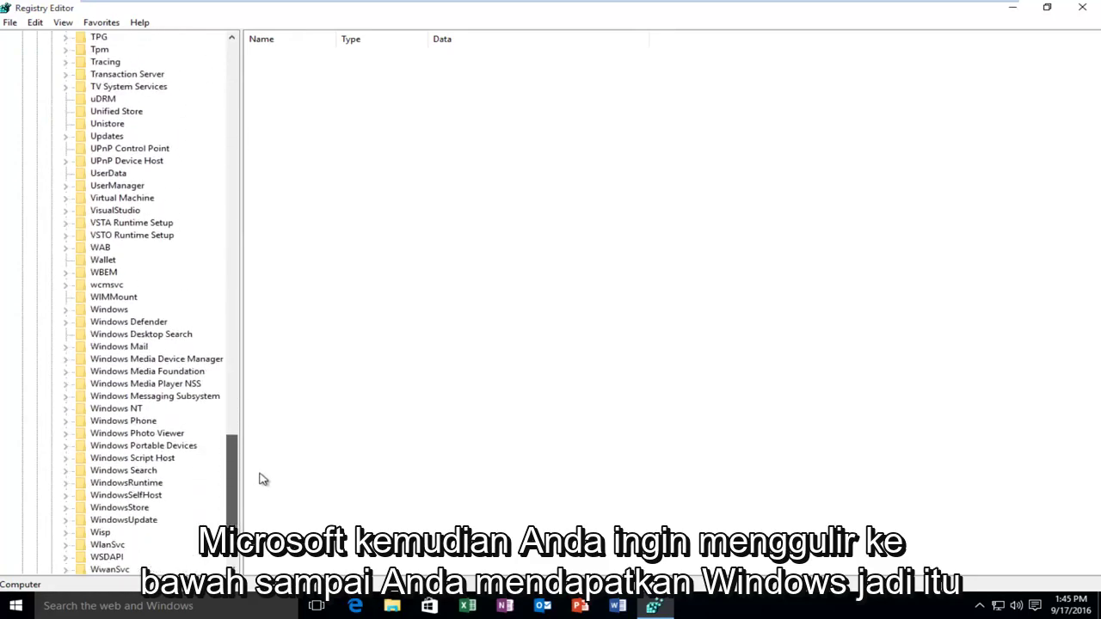
{"action": "left_click", "coordinate": [66, 312]}
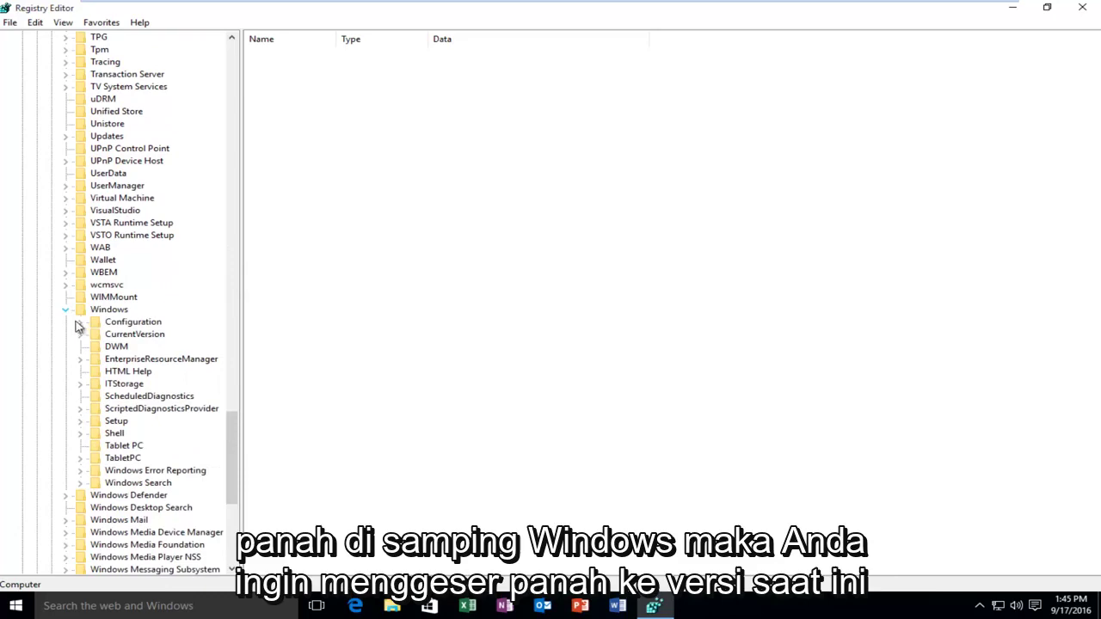
{"action": "left_click", "coordinate": [81, 336]}
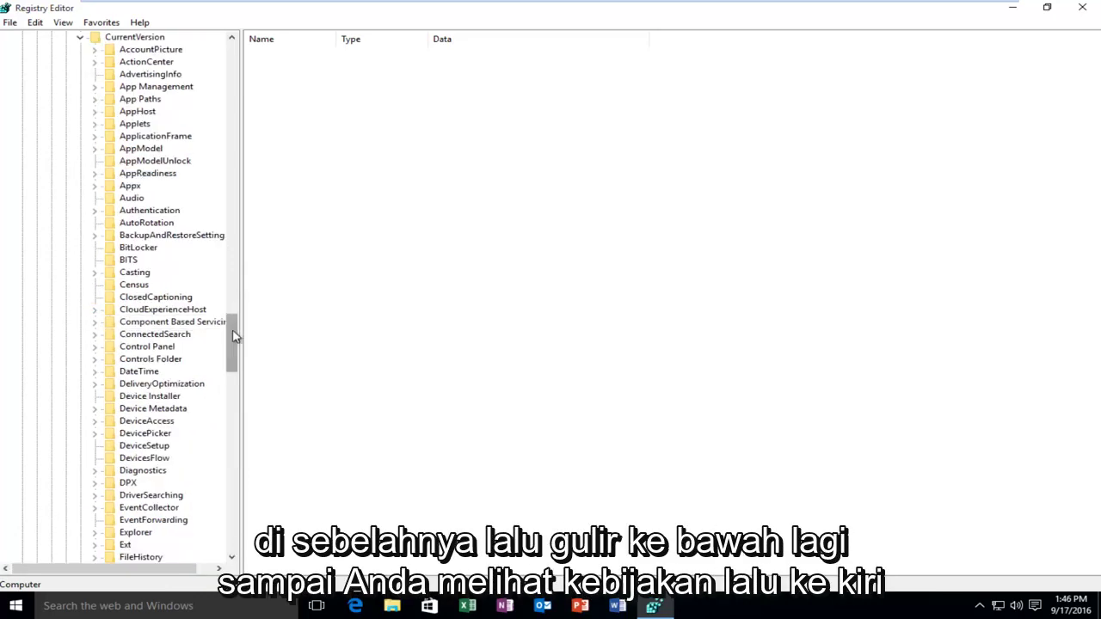
{"action": "left_click_drag", "start_coordinate": [232, 337], "coordinate": [230, 408]}
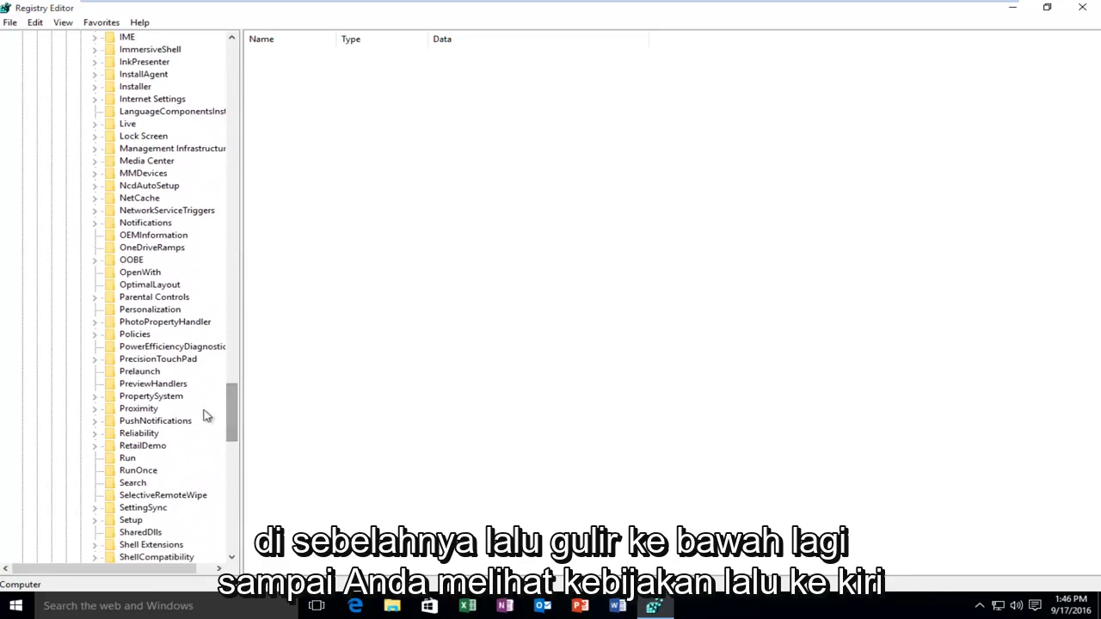
{"action": "double_click", "coordinate": [110, 336]}
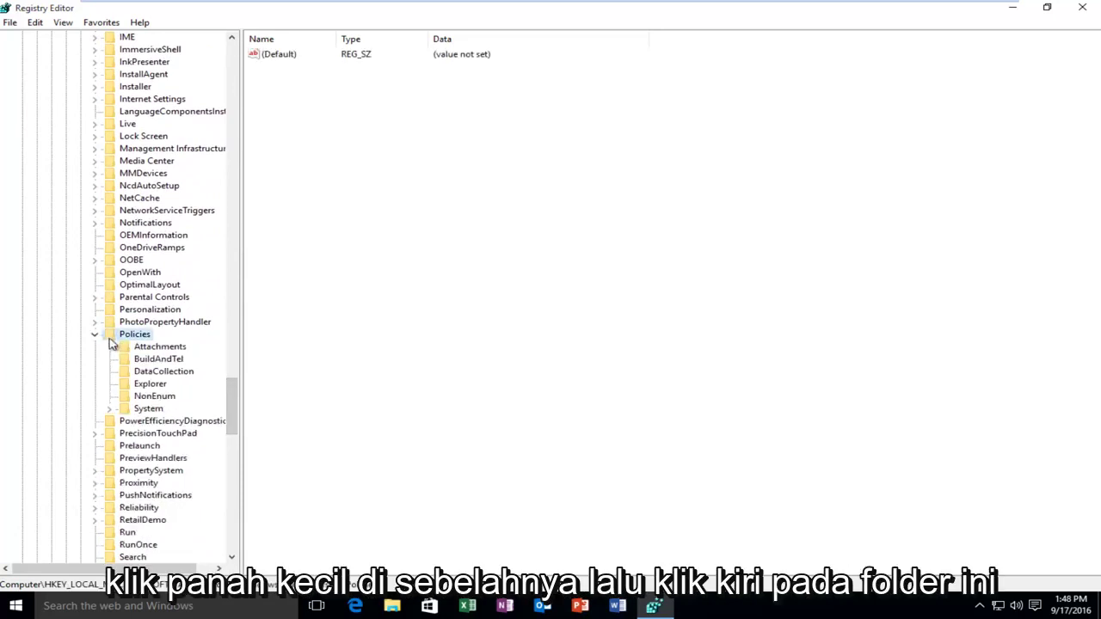
{"action": "left_click", "coordinate": [96, 338]}
{"action": "left_click", "coordinate": [97, 337]}
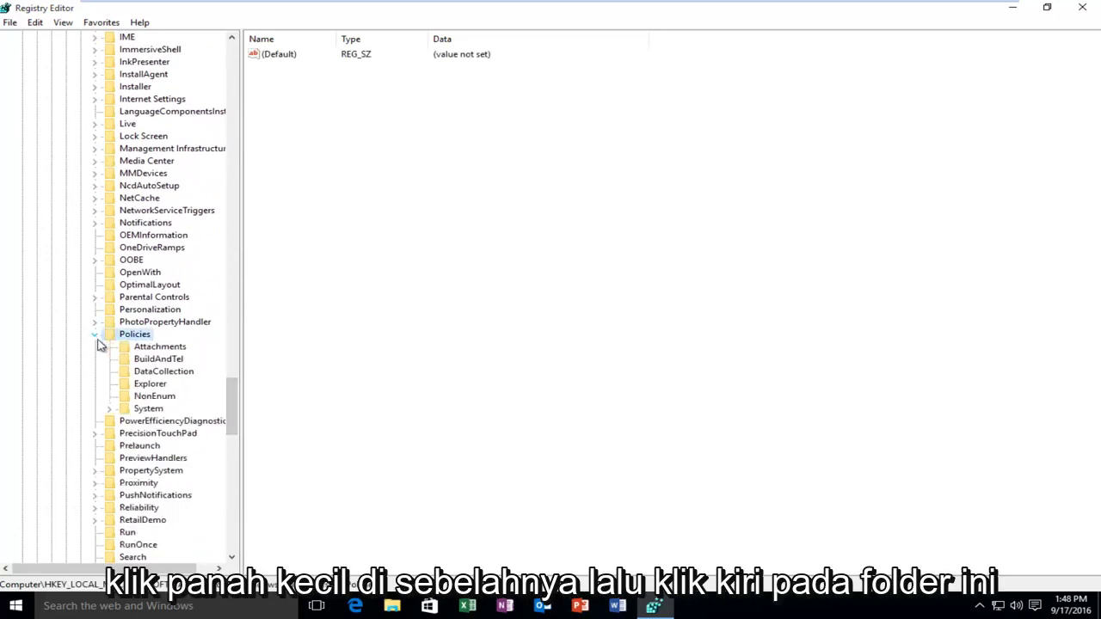
{"action": "left_click", "coordinate": [153, 409]}
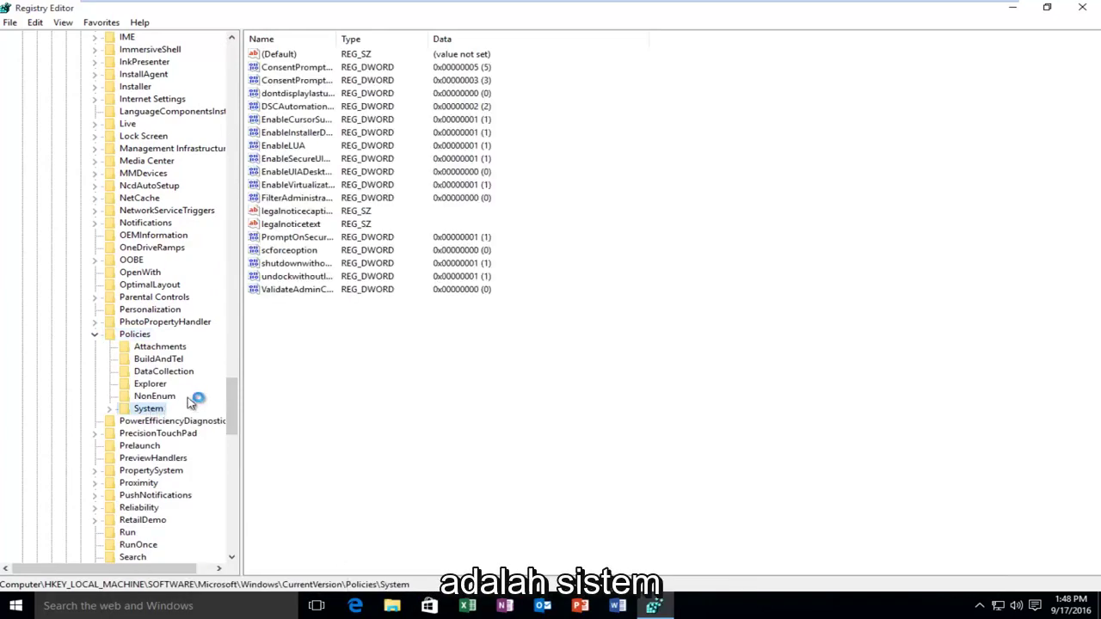
Step: Set the FilterAdministratorToken value data to 1 in the System key and close Registry Editor
{"action": "left_click_drag", "start_coordinate": [338, 40], "coordinate": [423, 35]}
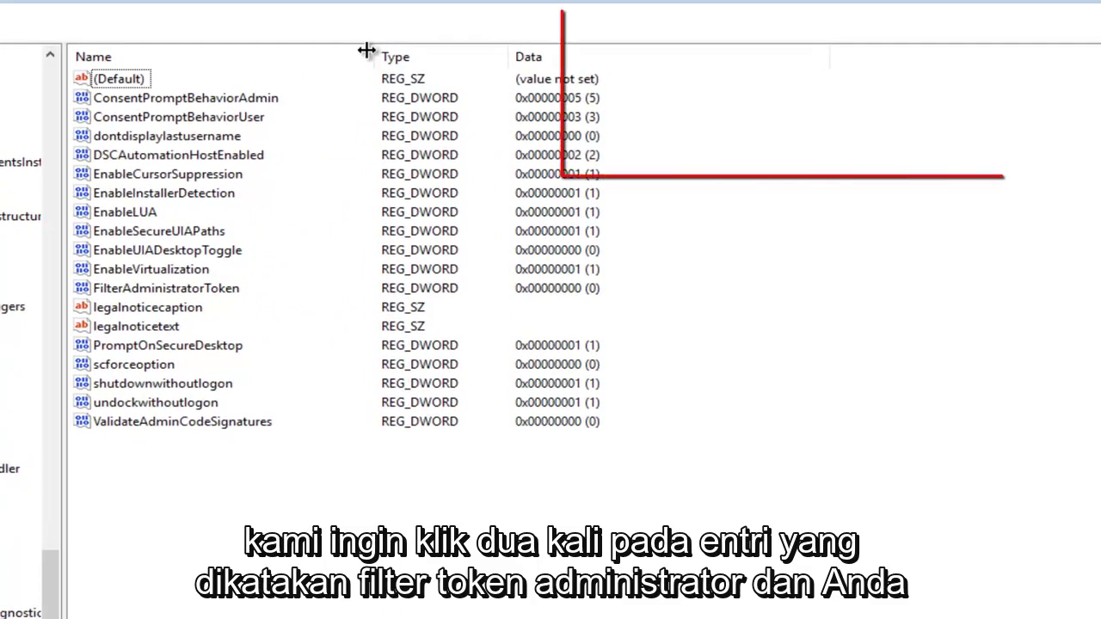
{"action": "double_click", "coordinate": [148, 292]}
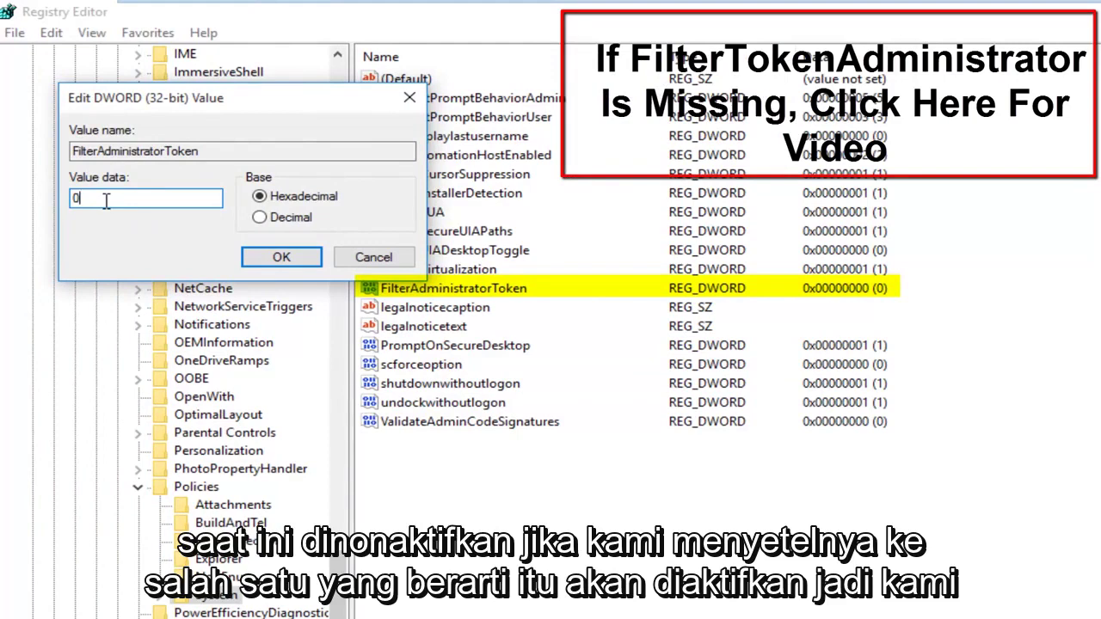
{"action": "left_click_drag", "start_coordinate": [88, 199], "coordinate": [69, 200]}
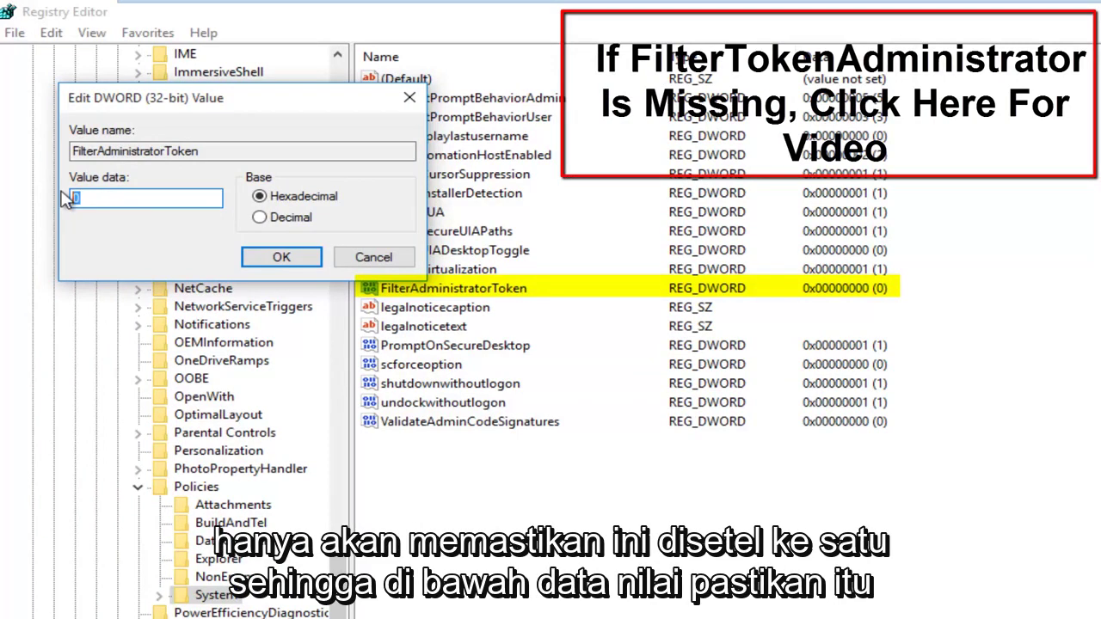
{"action": "type", "text": "1"}
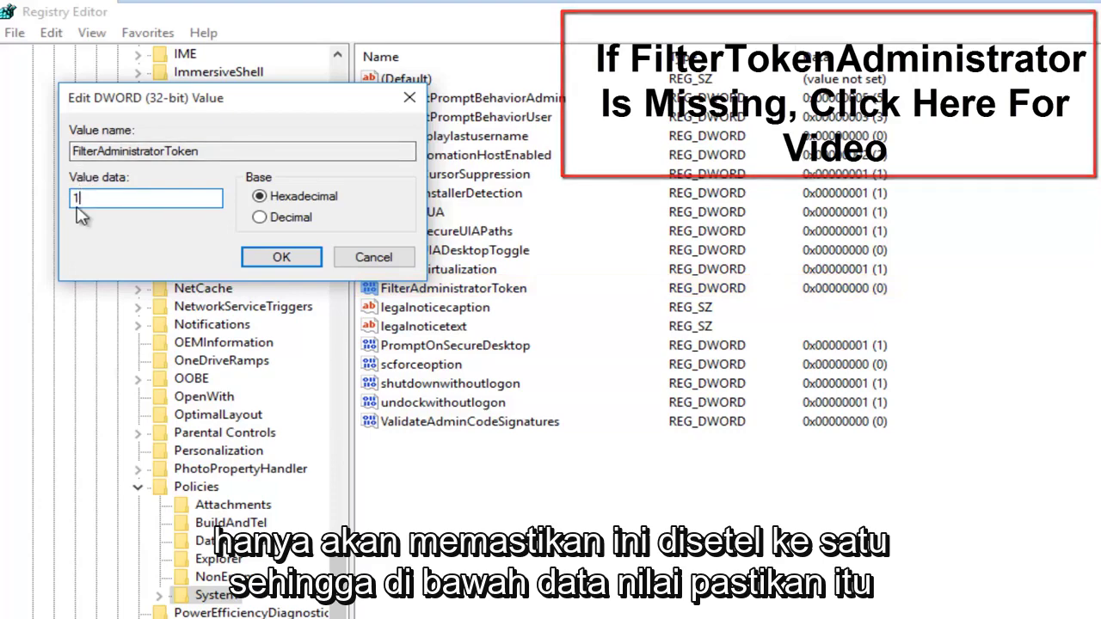
{"action": "left_click", "coordinate": [282, 260]}
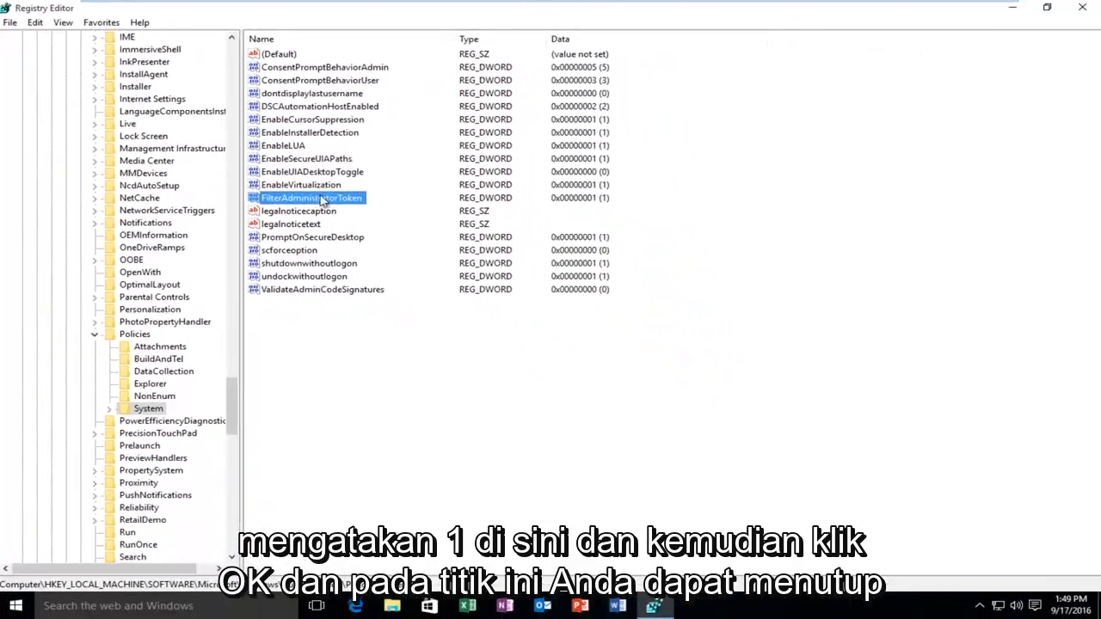
{"action": "left_click", "coordinate": [1083, 7]}
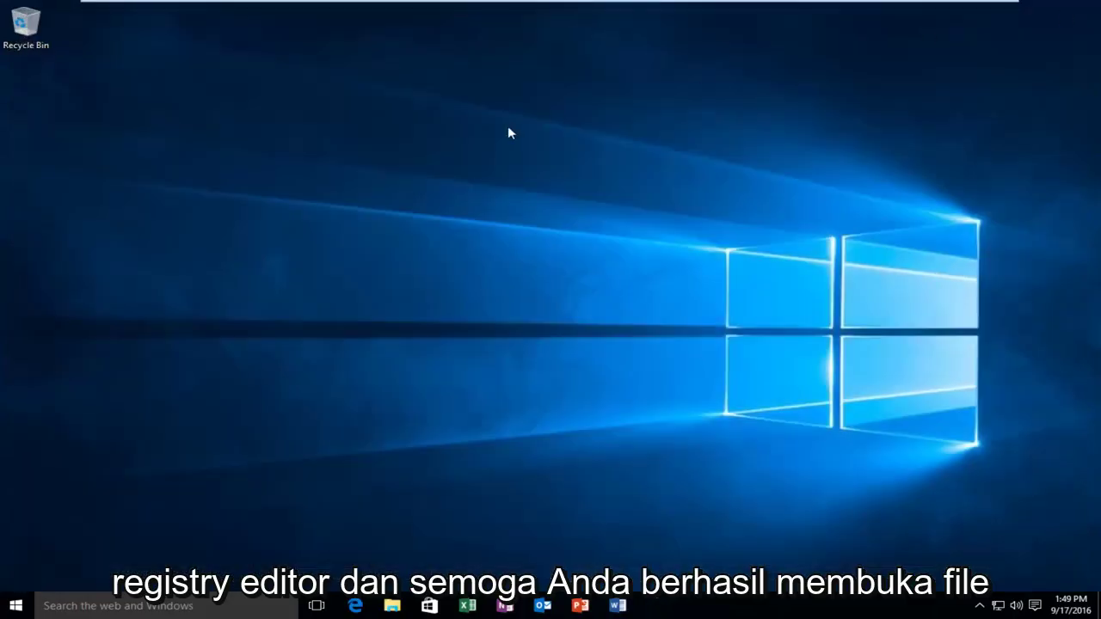